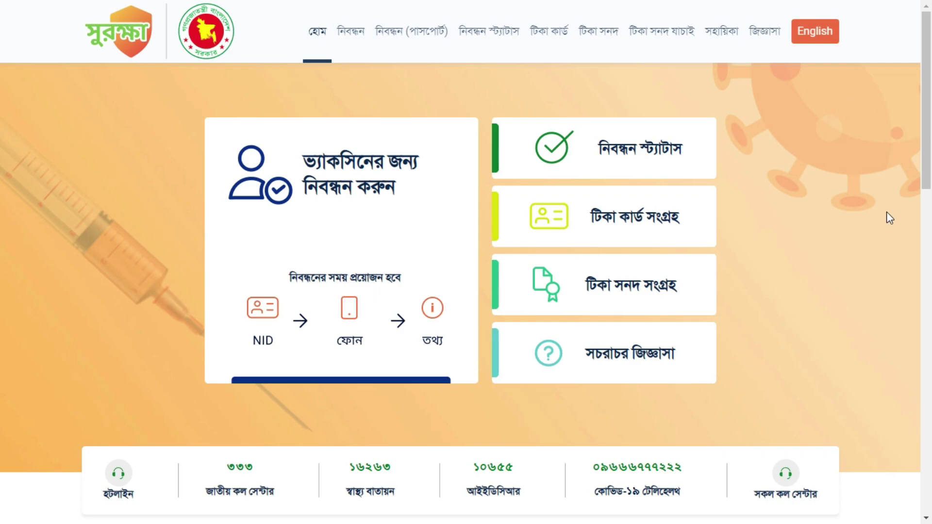
Step: Open the নিবন্ধন form and choose the ১৮ বছর বা তদূর্ধ্ব ছাত্র-ছাত্রী (18+ students) category
click(354, 43)
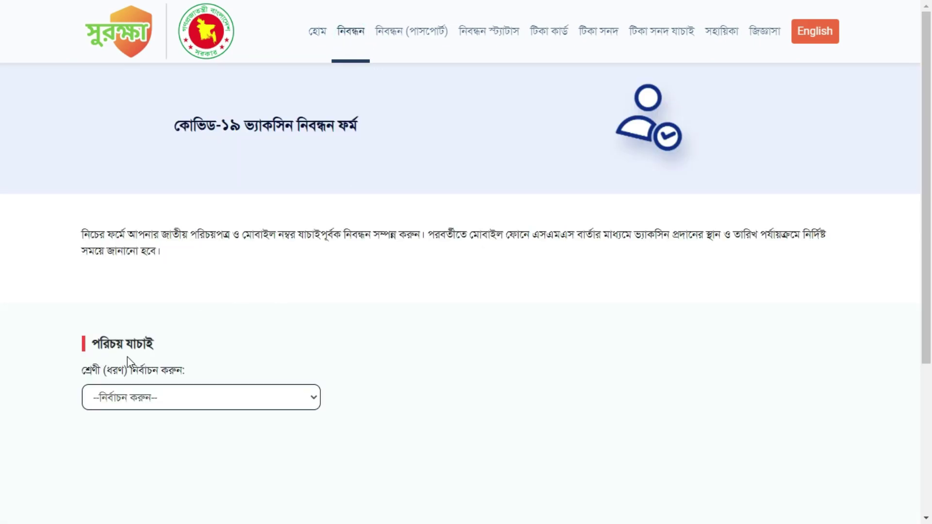
click(138, 406)
scroll(226, 246, down, 2)
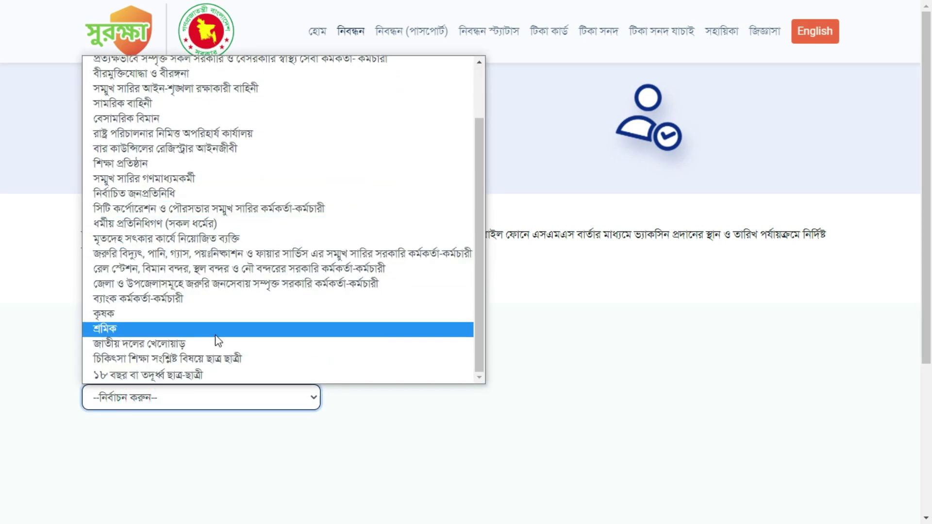
click(180, 385)
scroll(237, 383, down, 3)
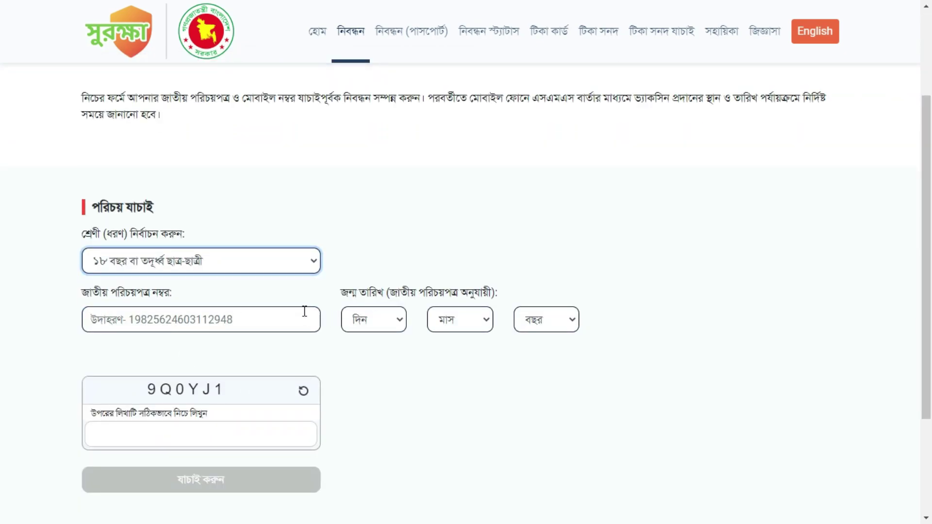
click(183, 320)
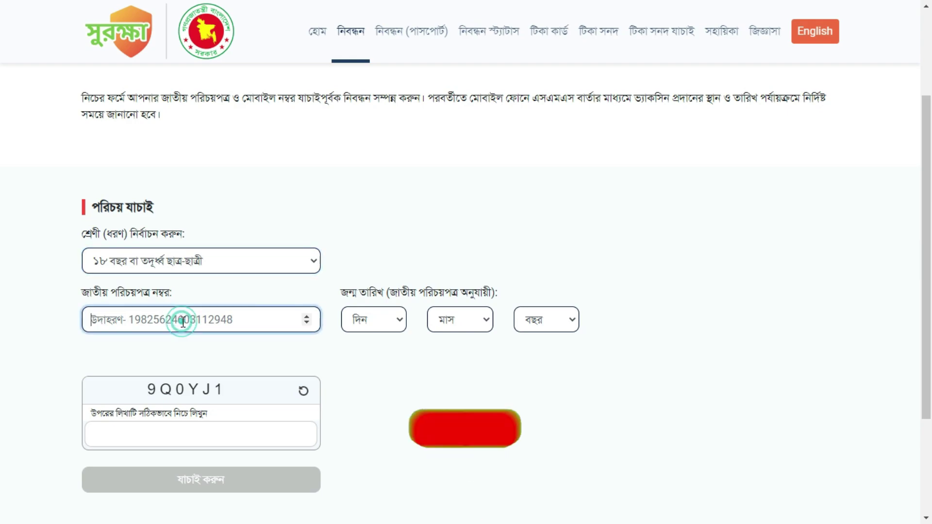
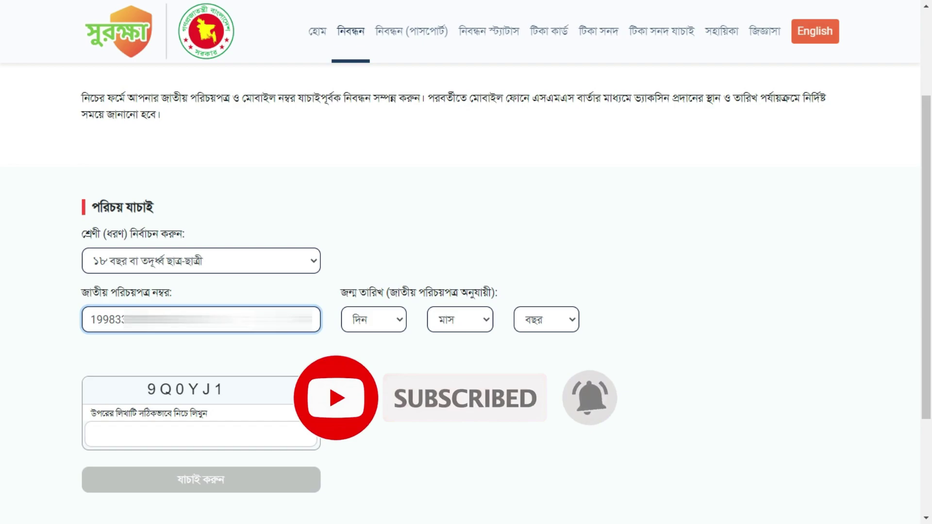
click(453, 308)
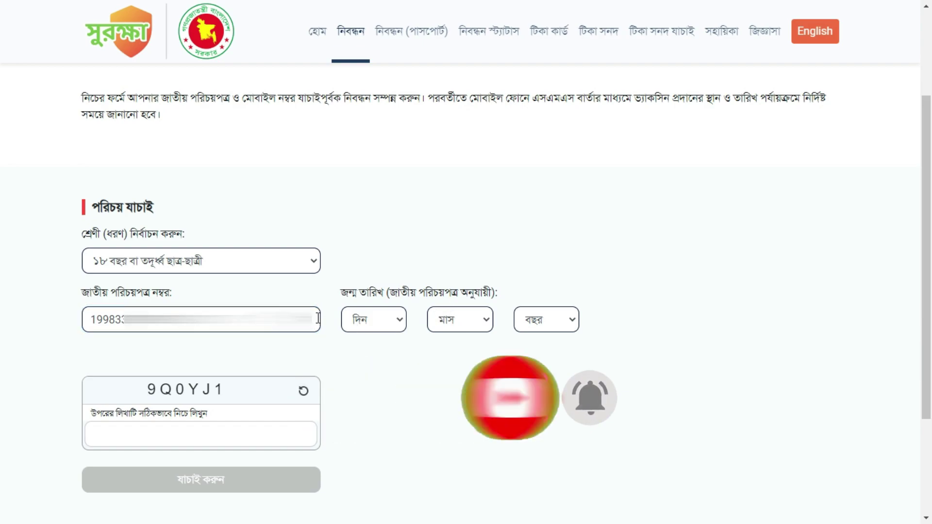
click(387, 322)
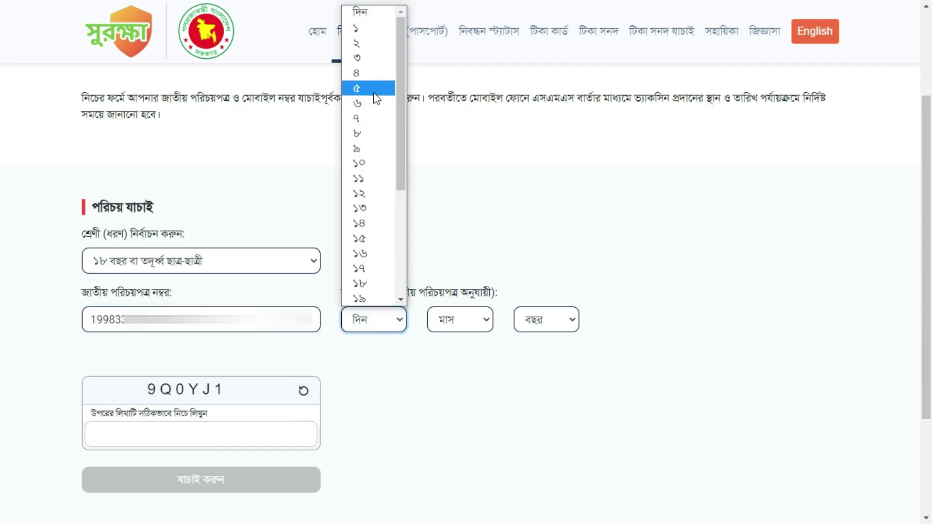
click(358, 88)
click(484, 321)
click(459, 207)
click(551, 324)
click(558, 72)
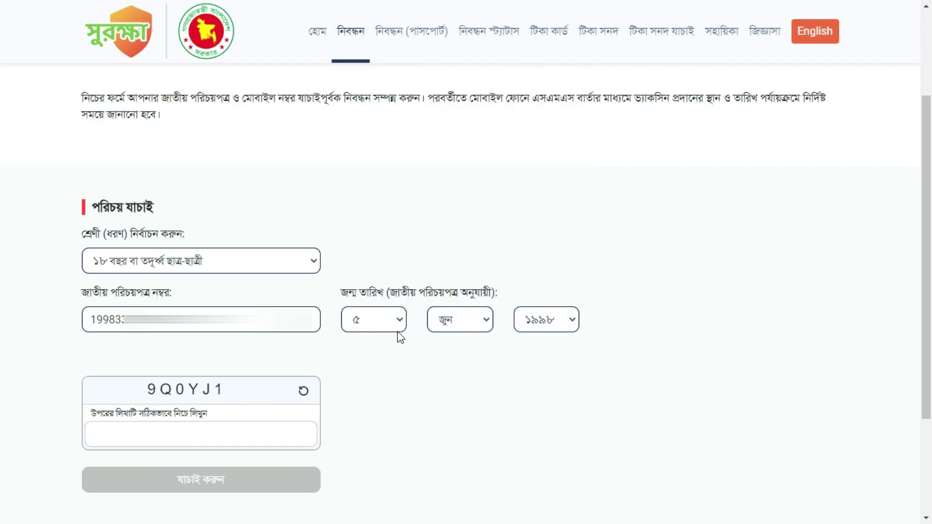
Step: Type the displayed security code and verify the national ID and birth date with যাচাই করুন
click(118, 435)
click(134, 431)
text(9Q)
text())
text(YJ1)
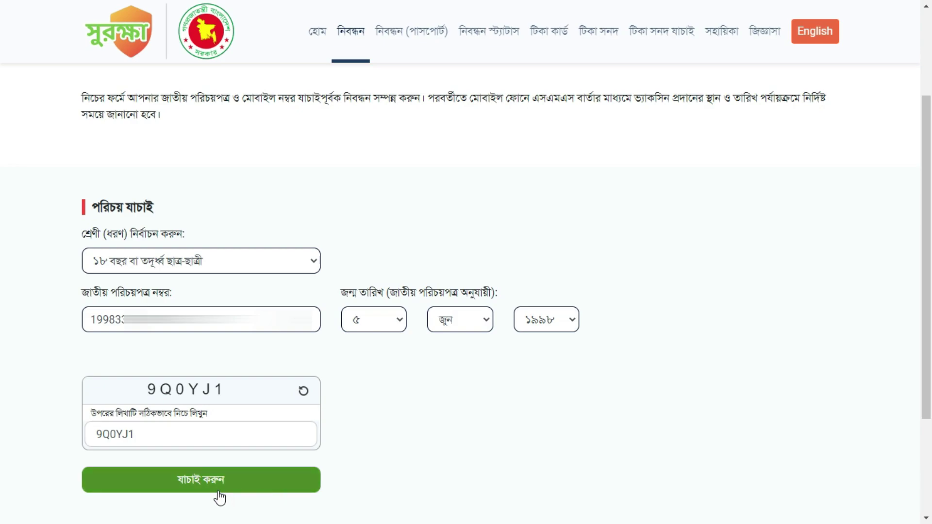
click(218, 491)
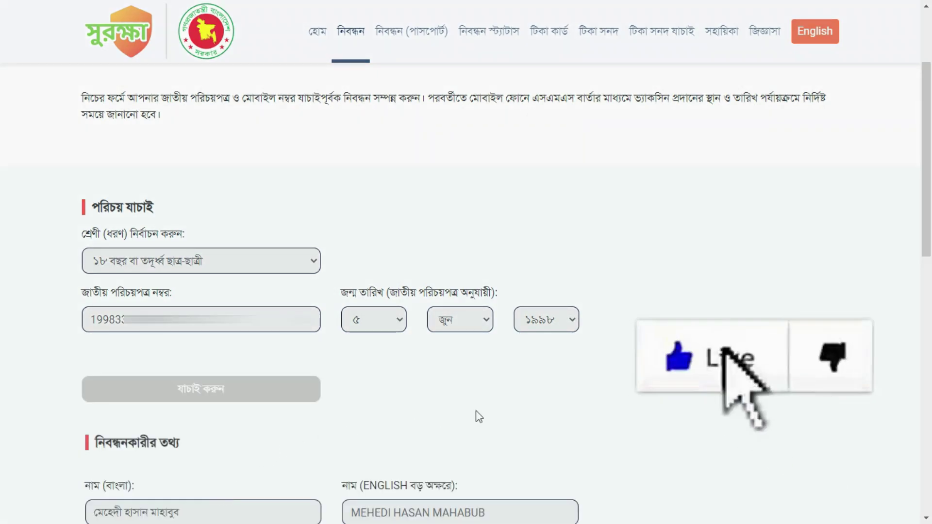
Step: Enter the registrant's mobile number in the মোবাইল field of the registrant section
scroll(549, 399, down, 7)
scroll(549, 400, up, 1)
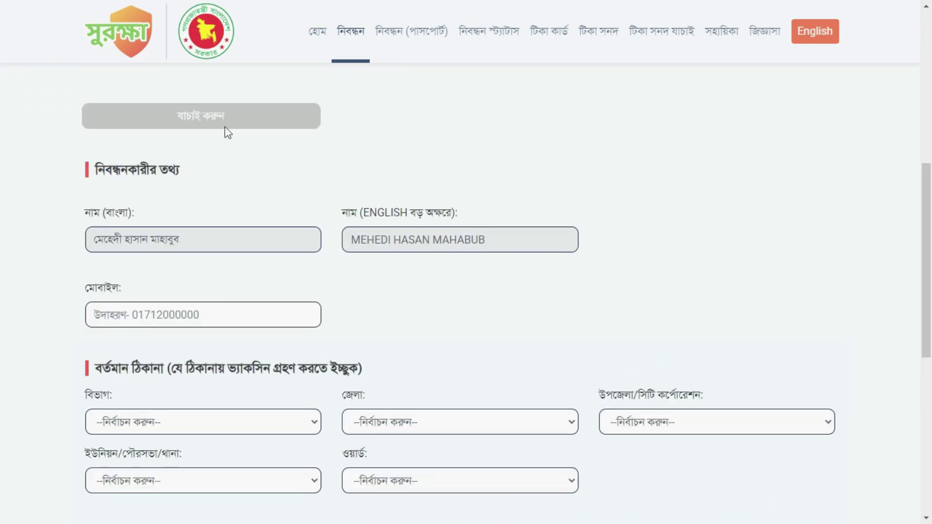
scroll(207, 175, down, 1)
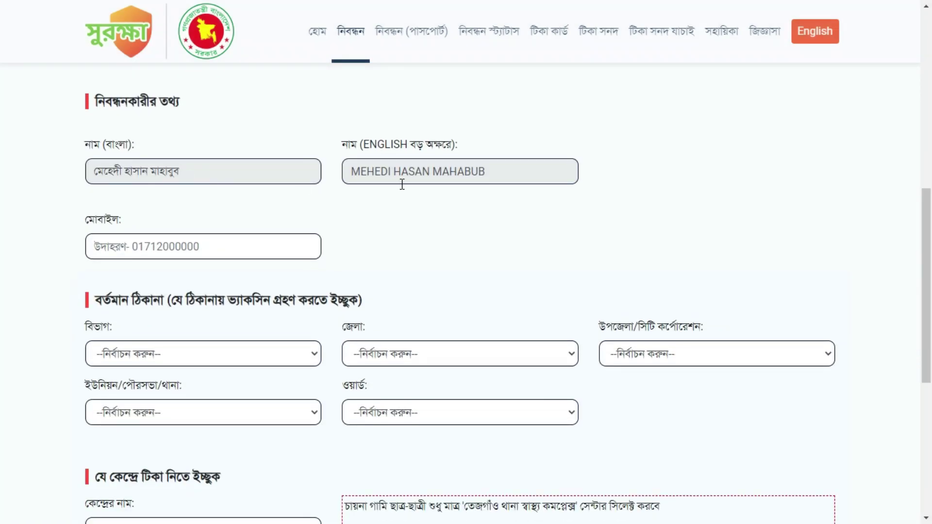
click(206, 246)
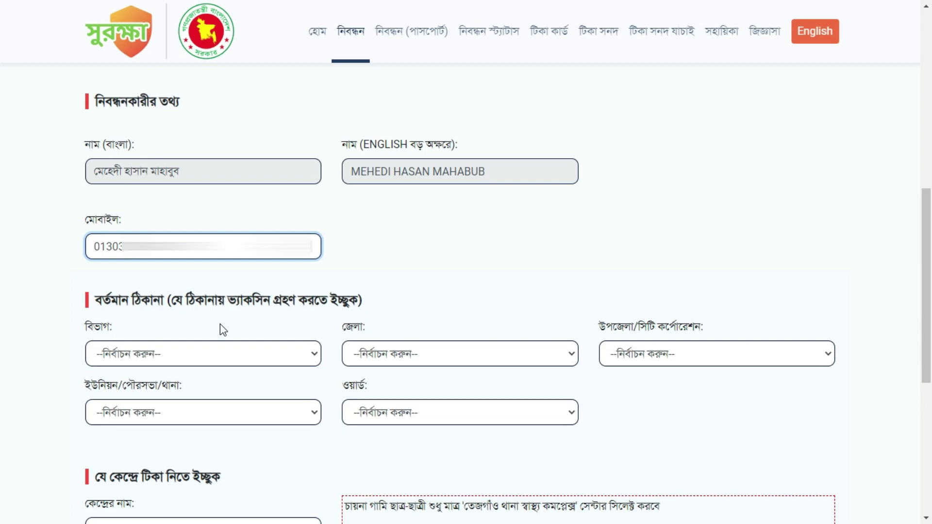
scroll(220, 324, down, 4)
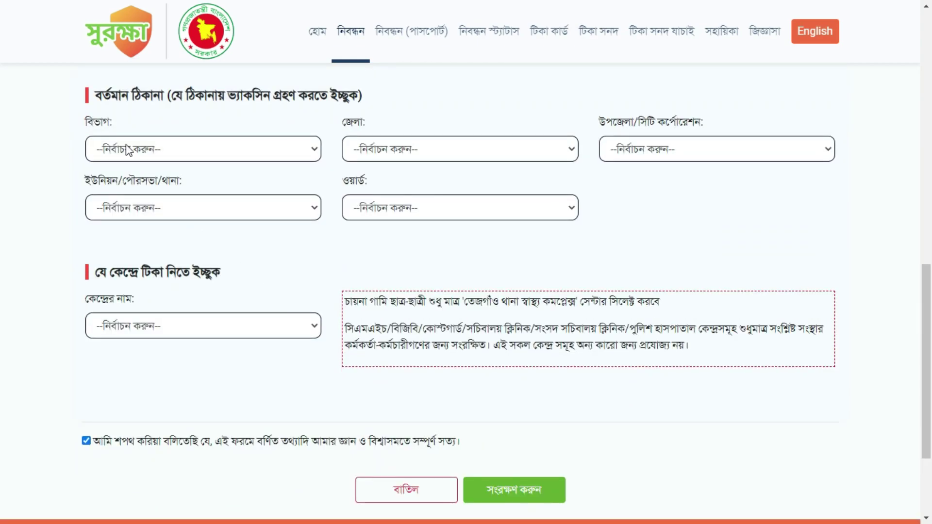
Step: Set the address division ঢাকা, district গাজীপুর and upazila গাজীপুর সদর
click(174, 155)
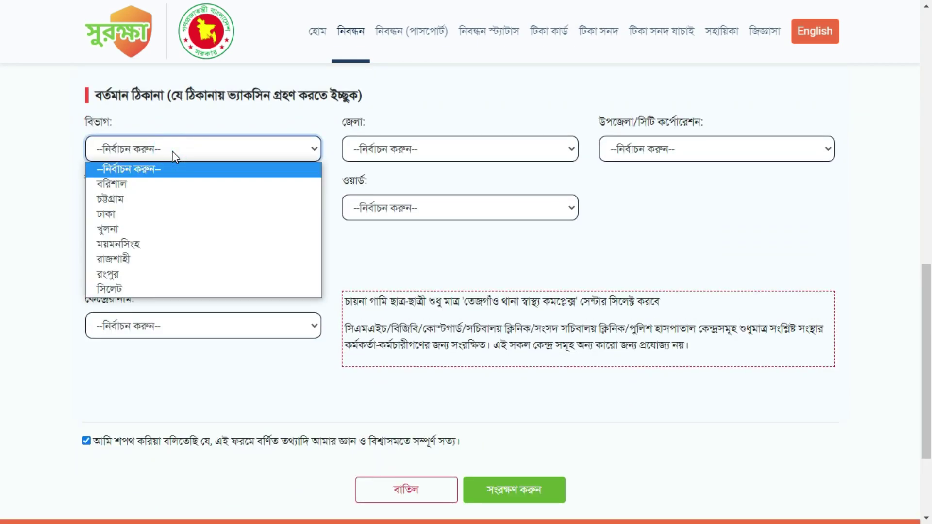
click(141, 213)
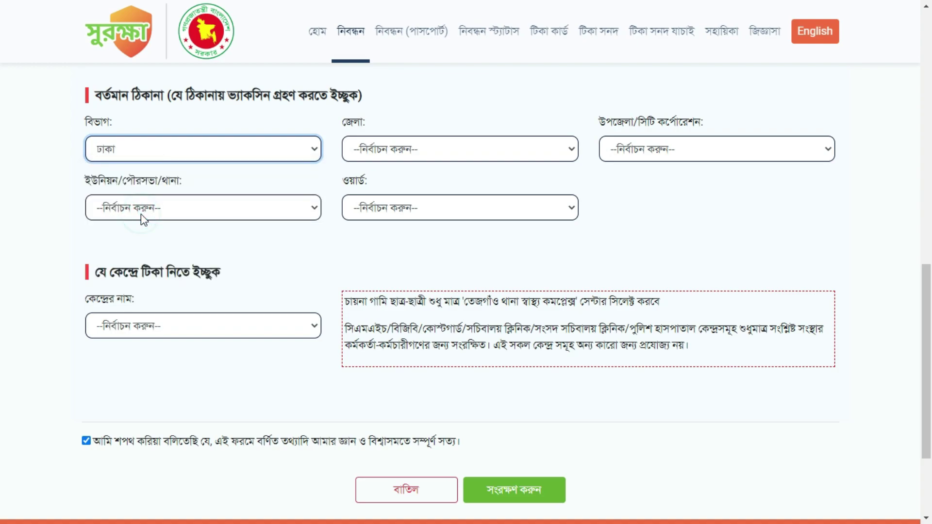
click(395, 157)
click(383, 213)
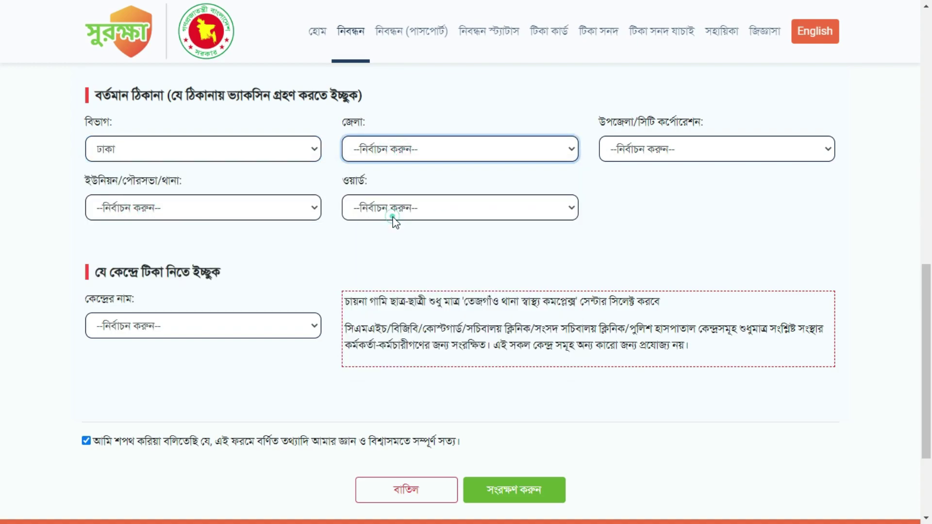
click(661, 156)
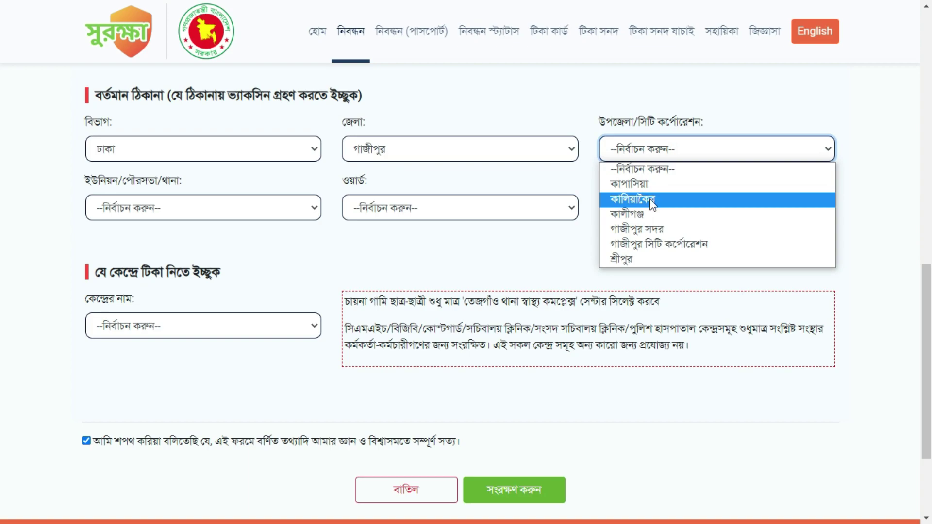
click(645, 227)
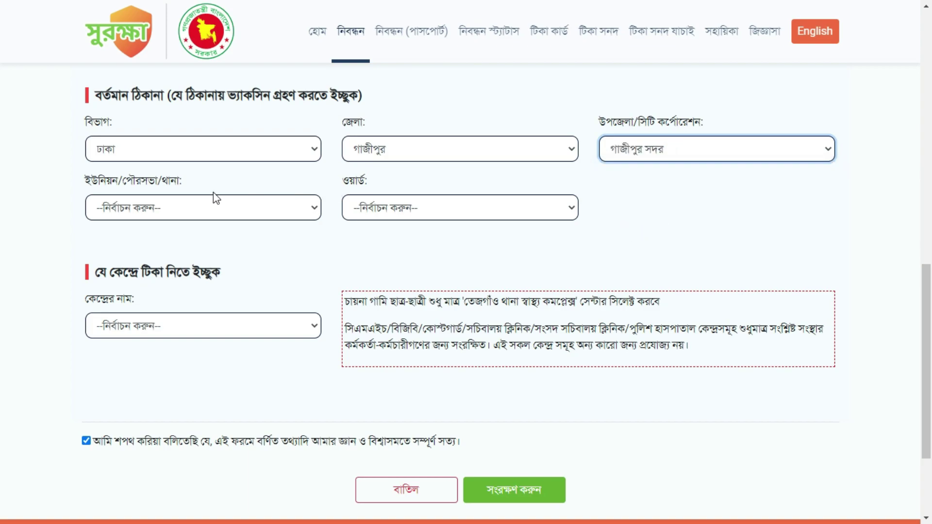
Step: Set the union to গাজীপুর সিটি কর্পোরেশন and the ward to ১২
click(202, 219)
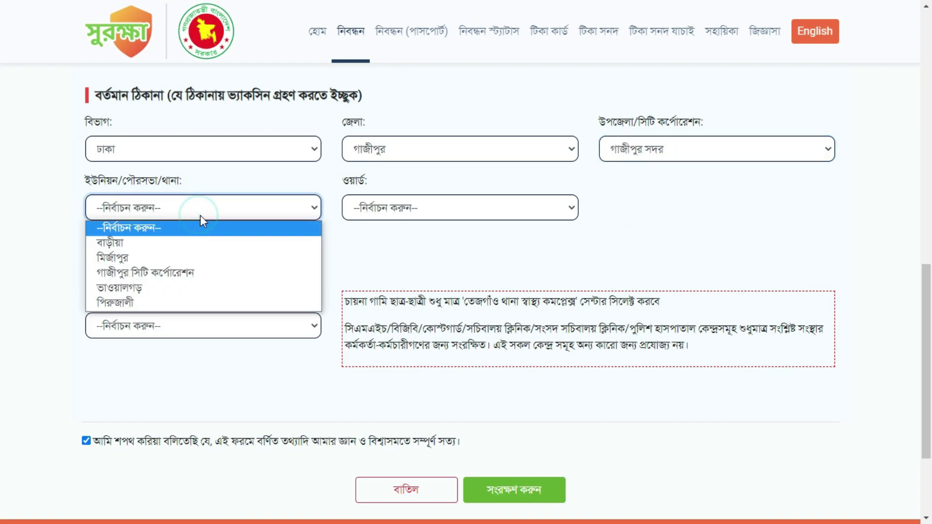
click(174, 272)
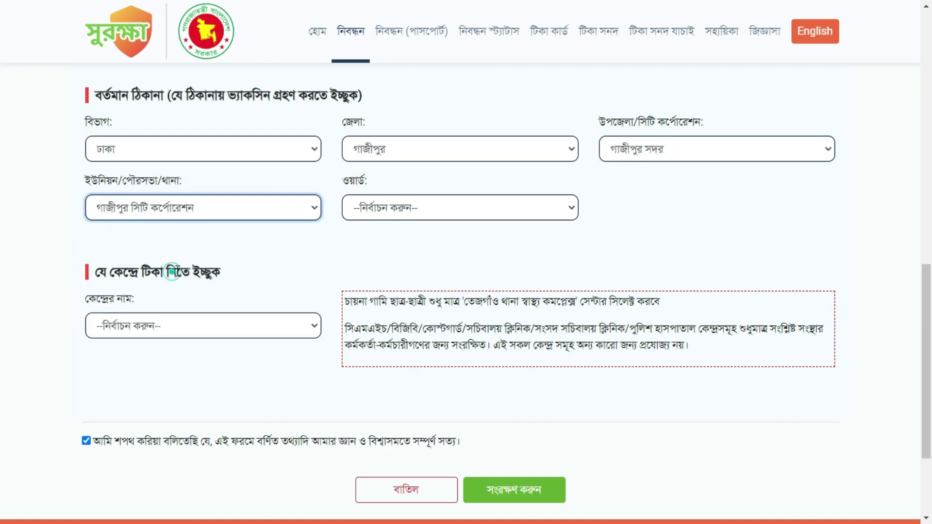
click(452, 216)
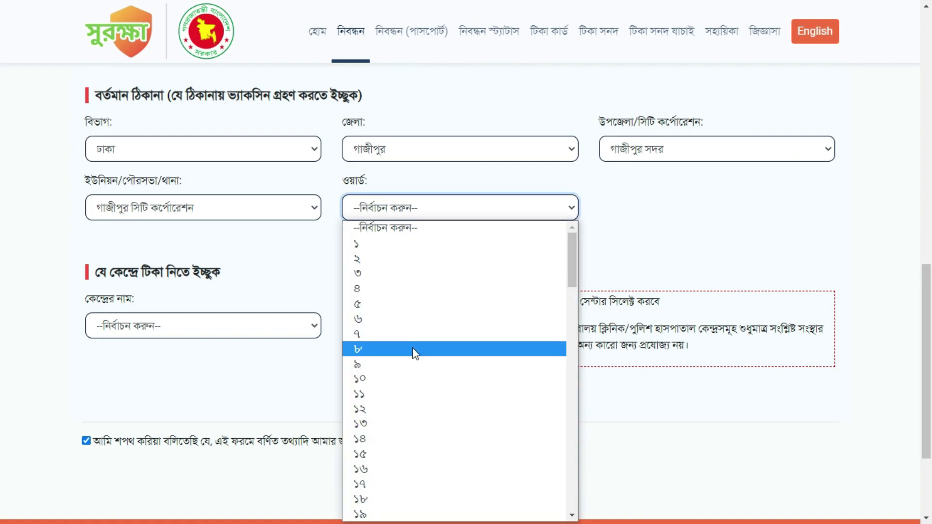
scroll(405, 354, down, 3)
click(374, 273)
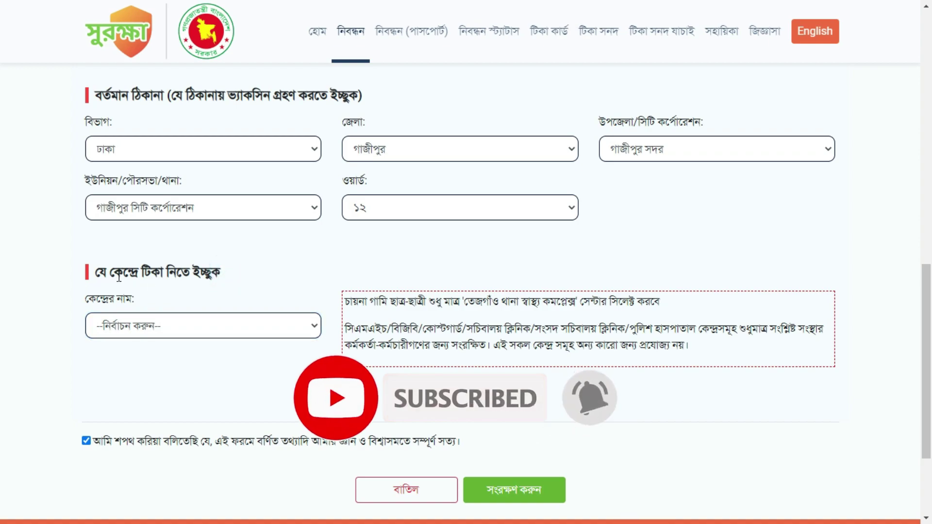
Step: Choose জেলা সদর হাসপাতাল, গাজীপুর as vaccine centre and check the declaration
click(154, 325)
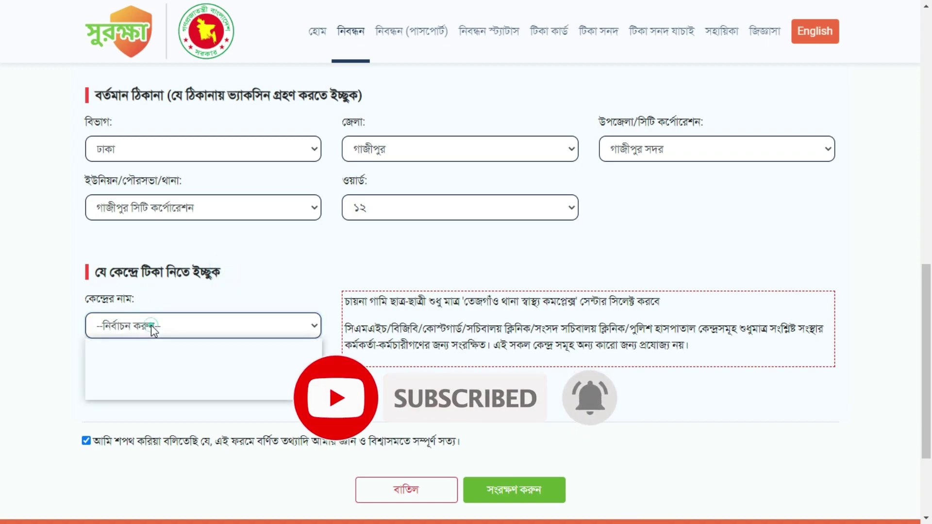
click(133, 360)
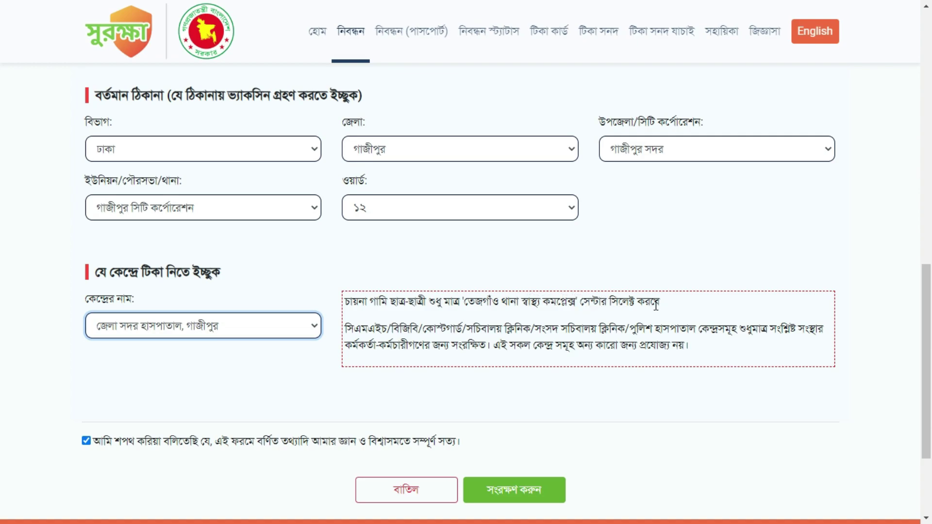
scroll(104, 402, down, 1)
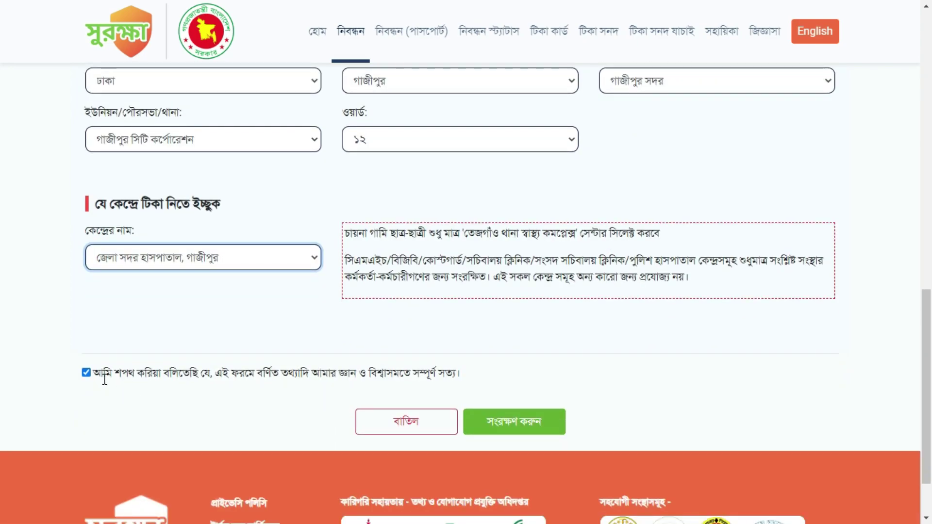
click(177, 385)
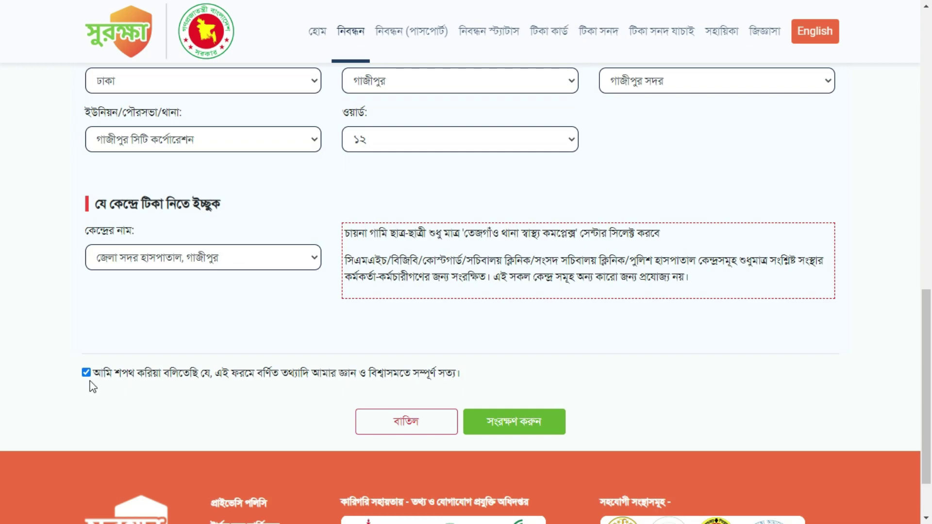
Step: Save the form with সংরক্ষণ করুন and enter the SMS verification code on the OTP page
click(515, 431)
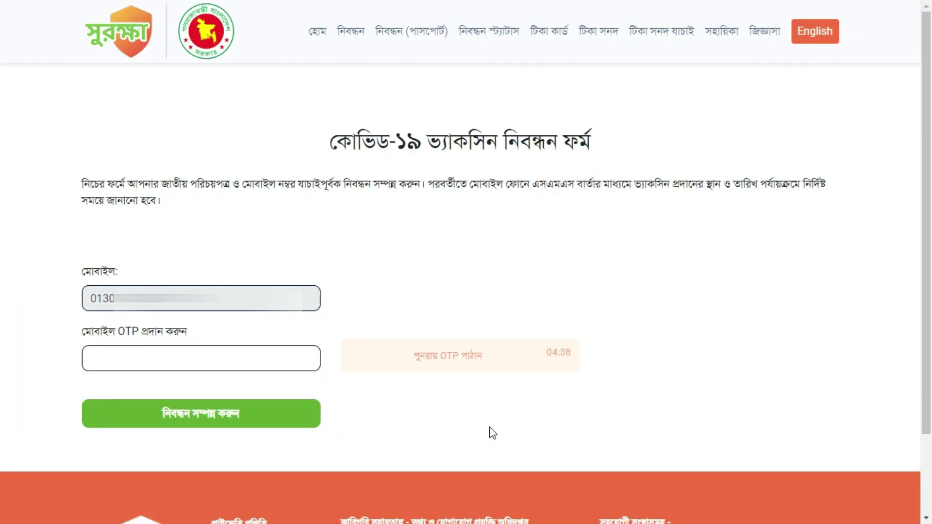
click(206, 290)
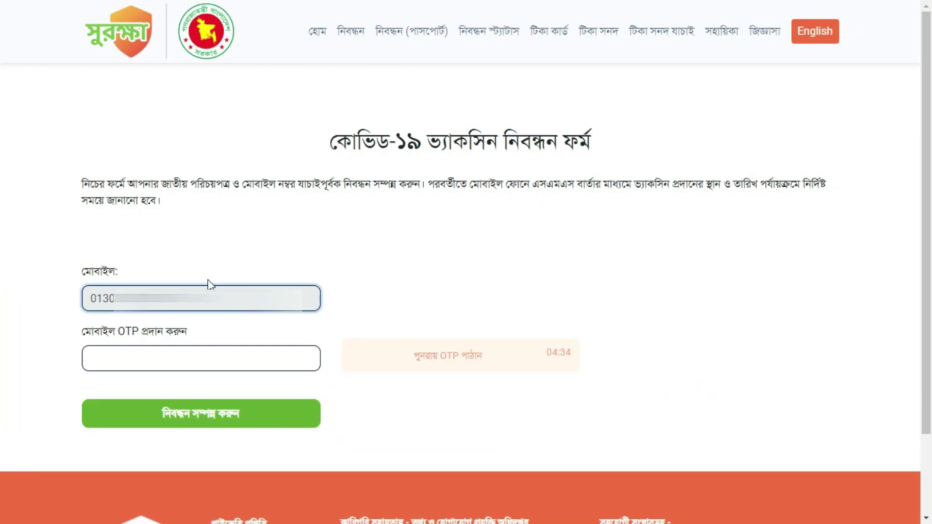
click(162, 349)
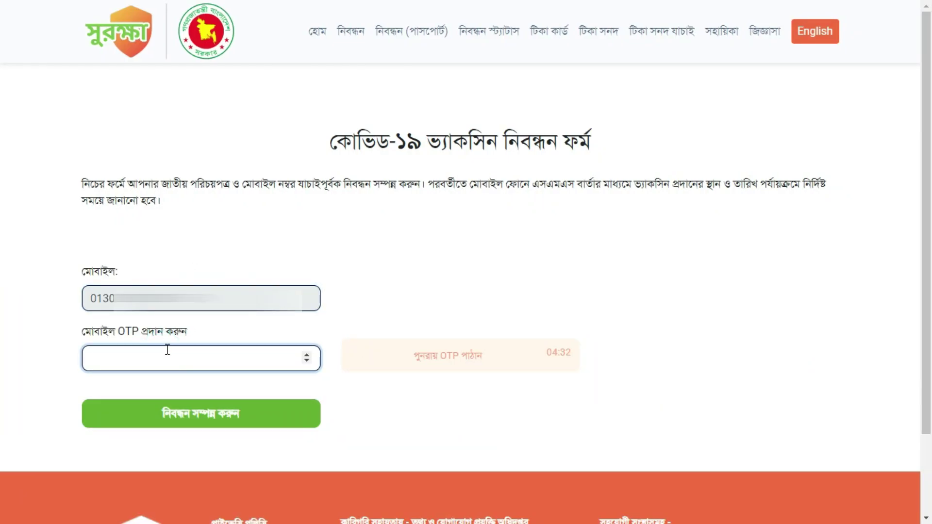
Step: Submit the OTP with নিবন্ধন সম্পন্ন করুন and view the 'নিবন্ধন সম্পন্ন হয়েছে' confirmation
click(175, 416)
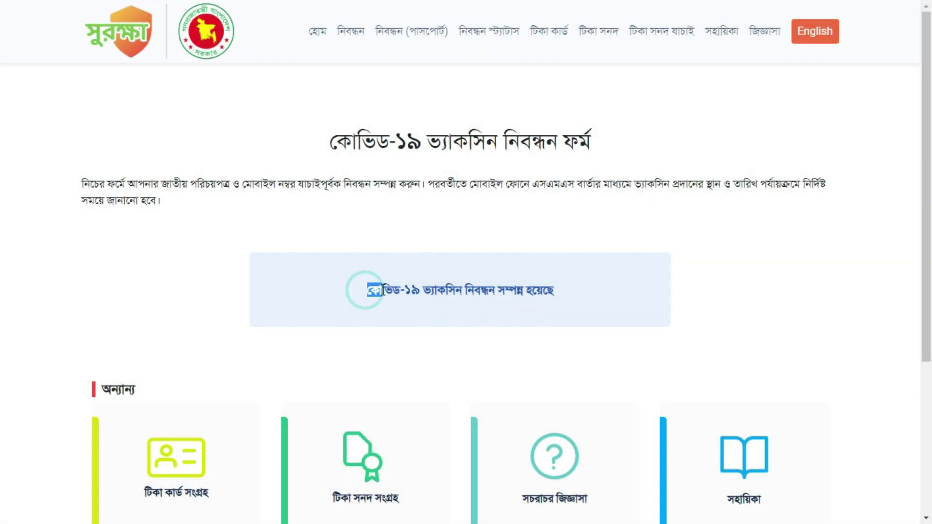
drag(367, 290, 559, 293)
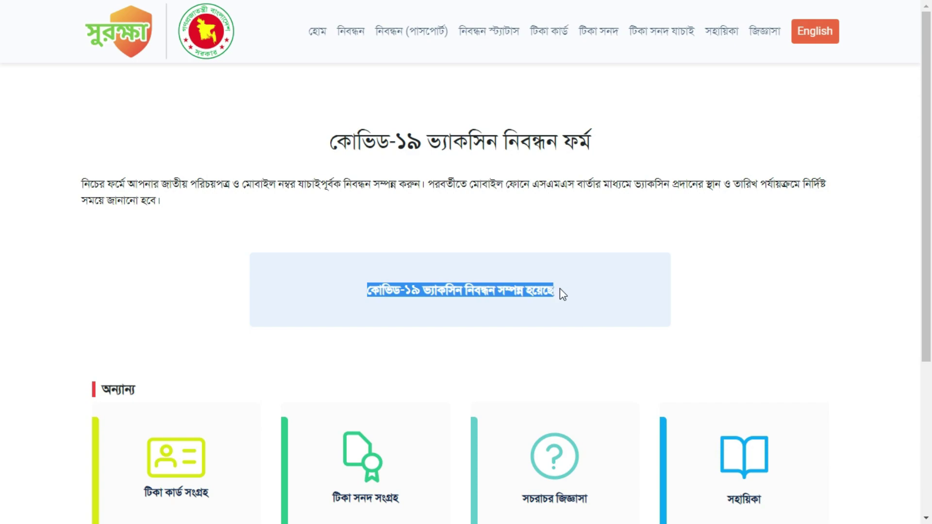
click(589, 289)
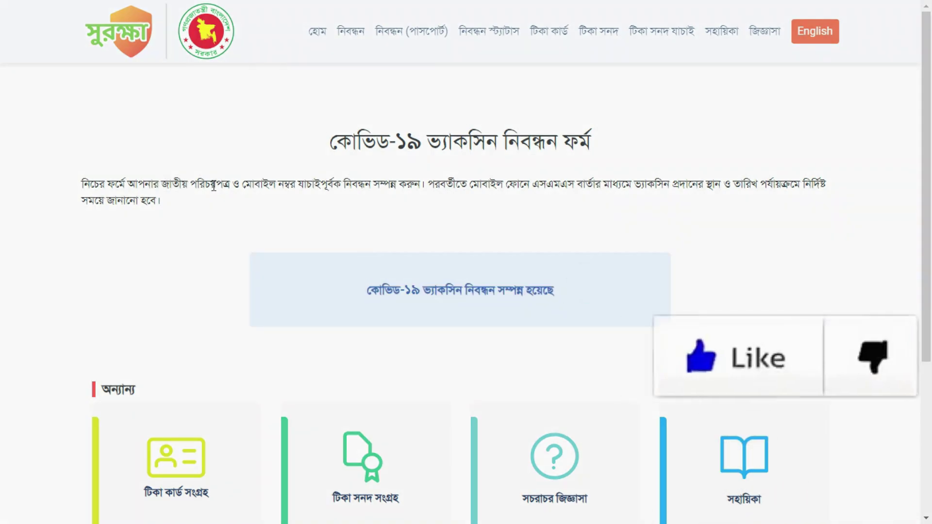